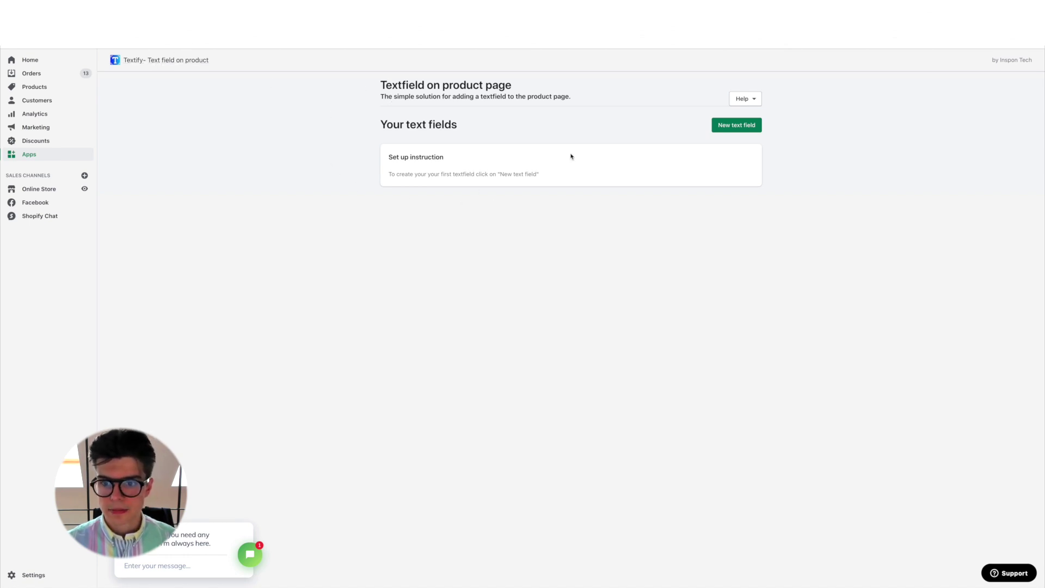
Start a new text field from the Textify dashboard.
click(737, 124)
scroll(672, 178, down, 1)
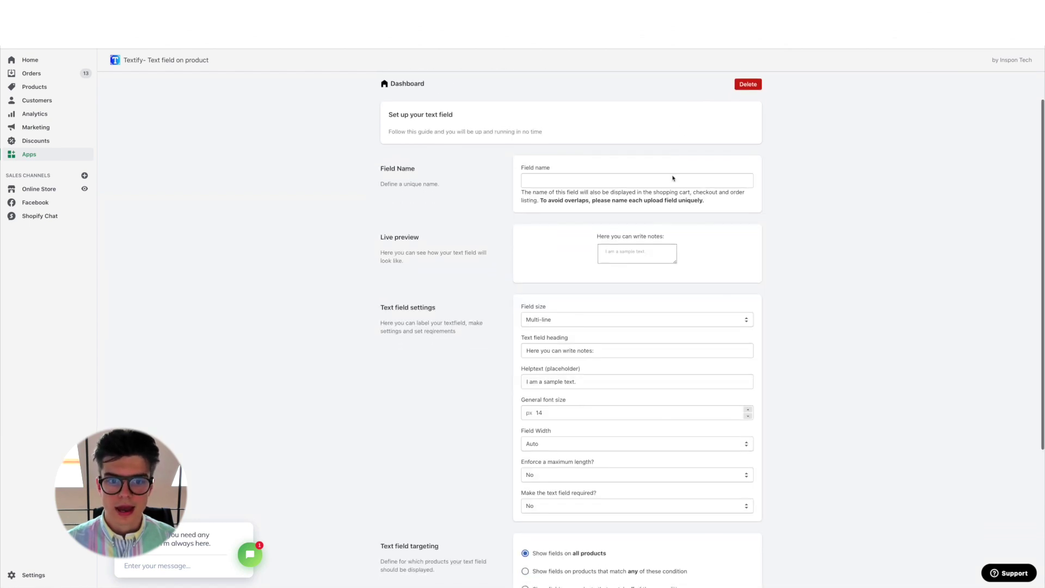
Name the new Textify text field 'Sample'.
click(605, 180)
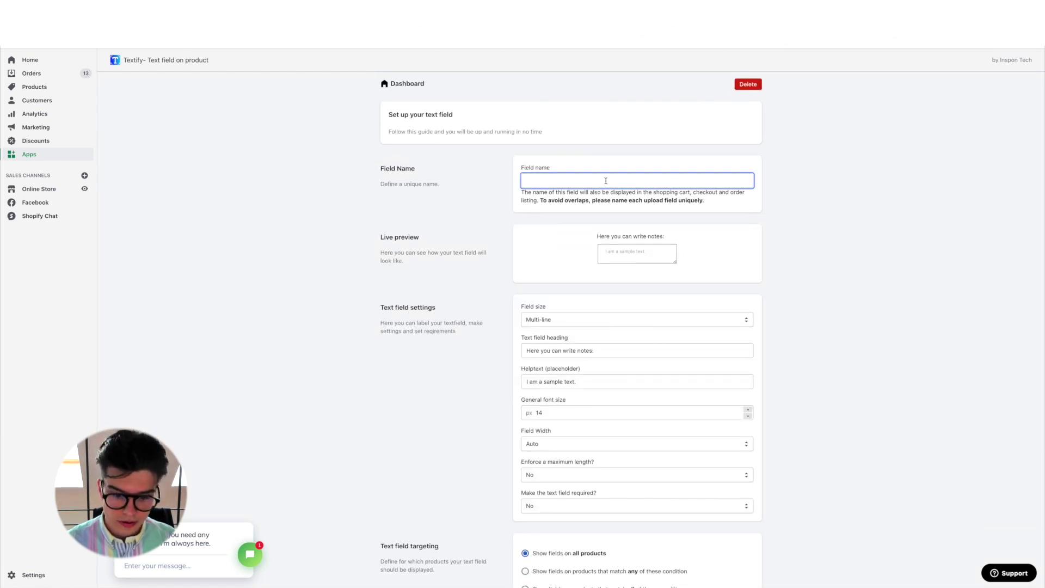
text(Sample)
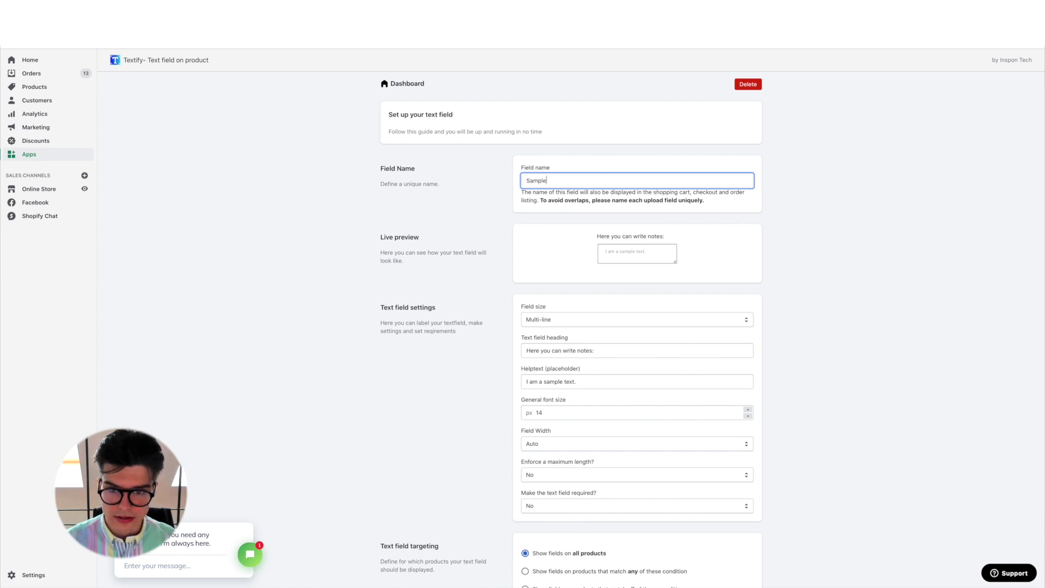
scroll(607, 183, down, 1)
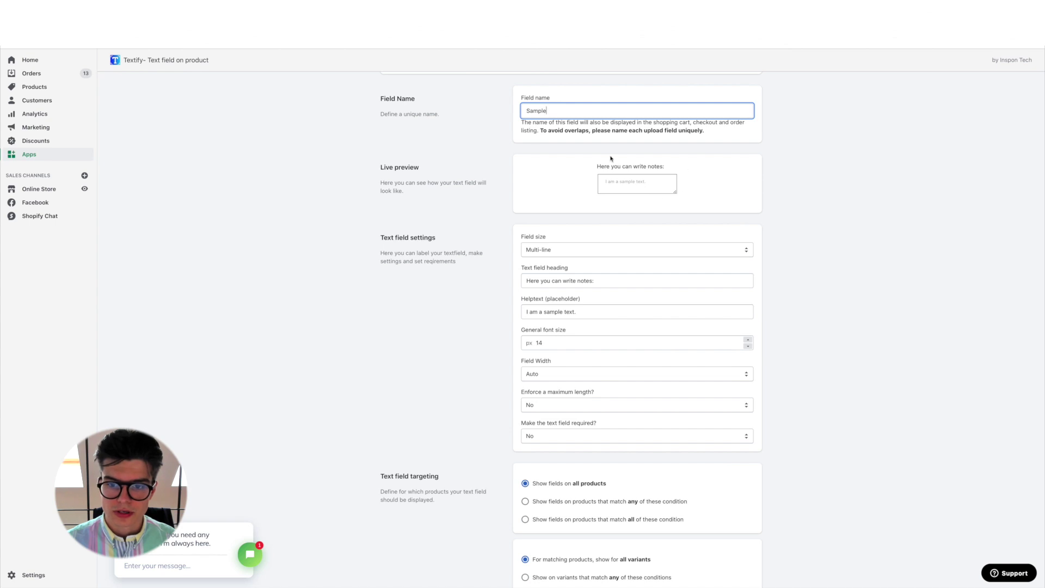
scroll(629, 200, down, 1)
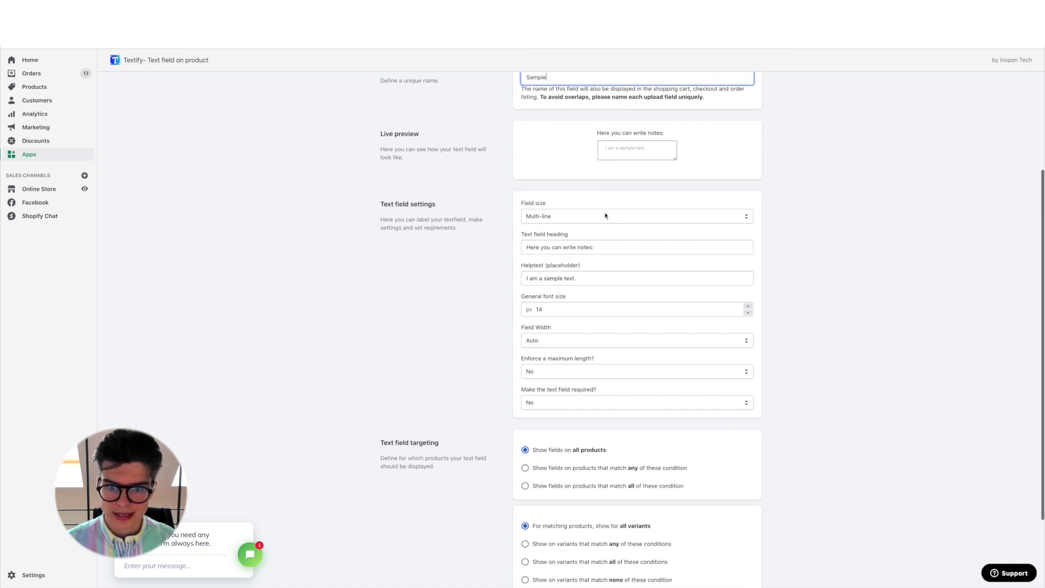
click(605, 216)
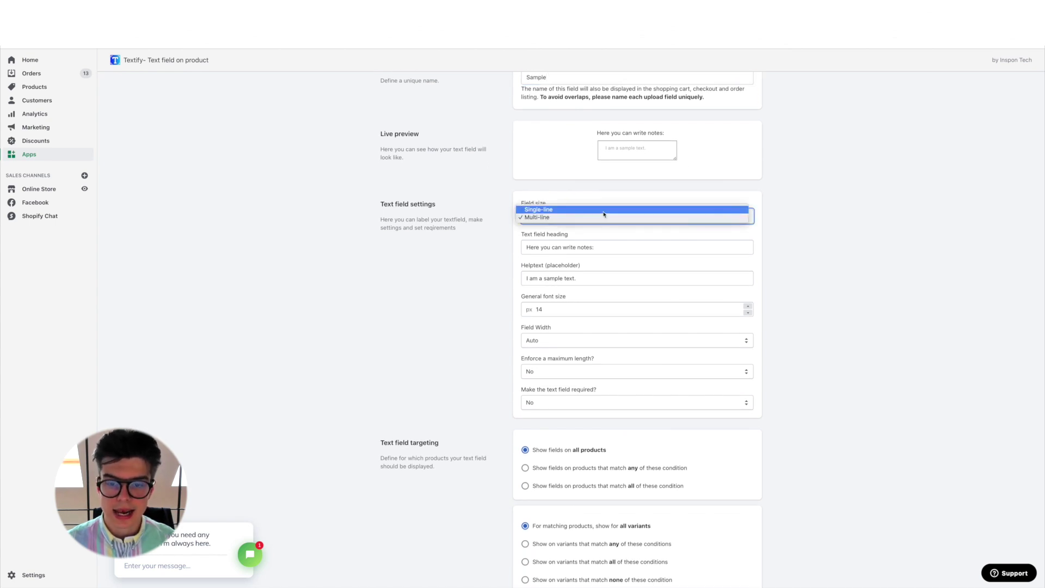
Save the Sample field as single-line, full width, with maximum length set to No.
click(602, 210)
scroll(628, 206, down, 1)
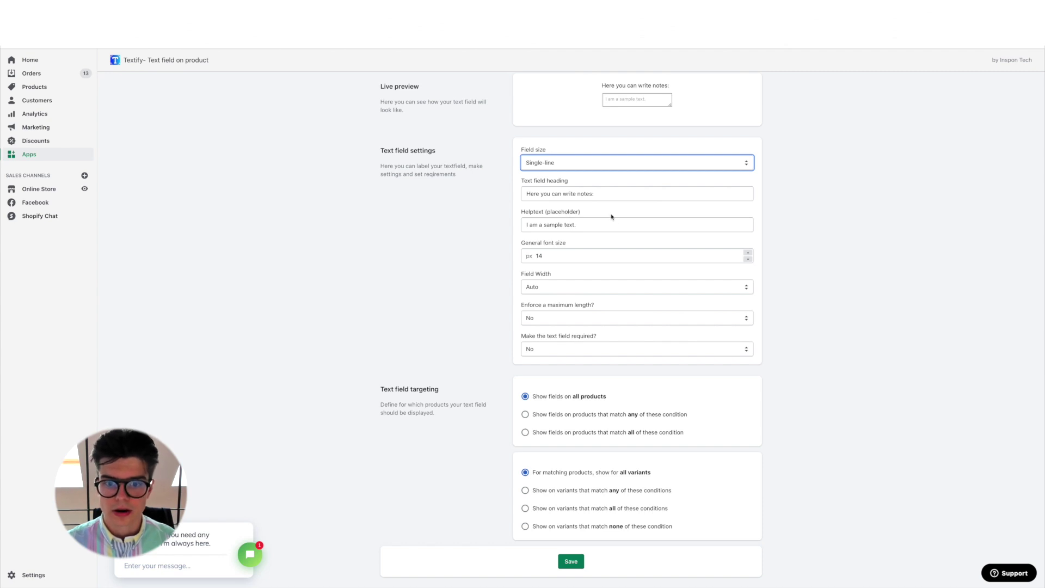
scroll(719, 243, down, 1)
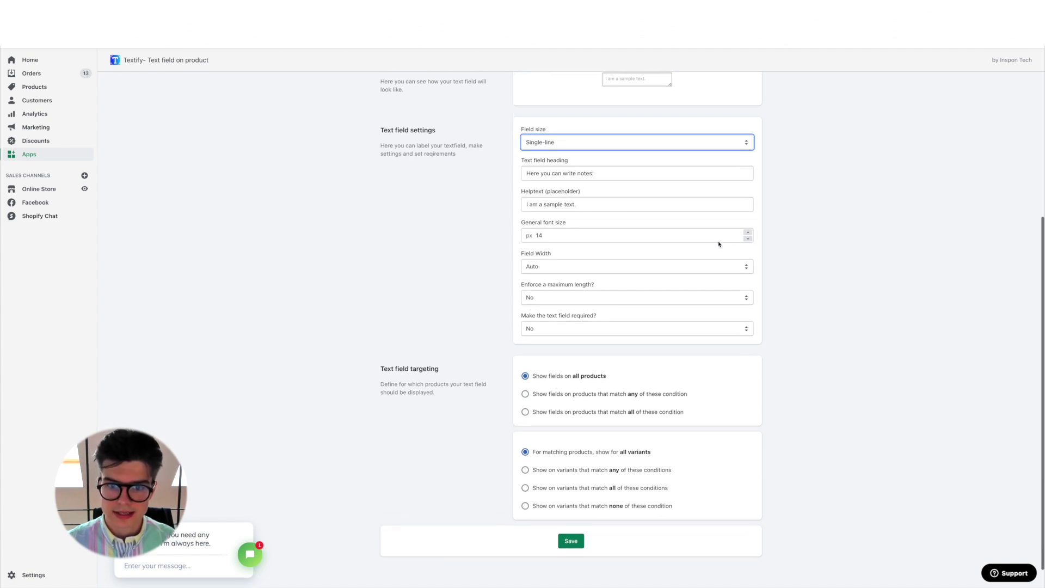
click(684, 281)
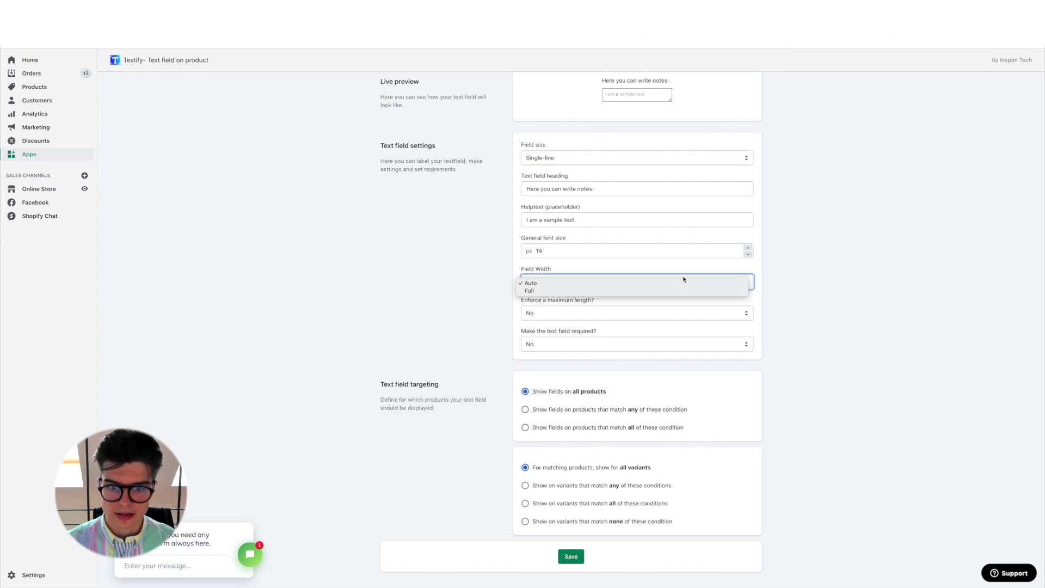
click(677, 287)
scroll(804, 258, up, 1)
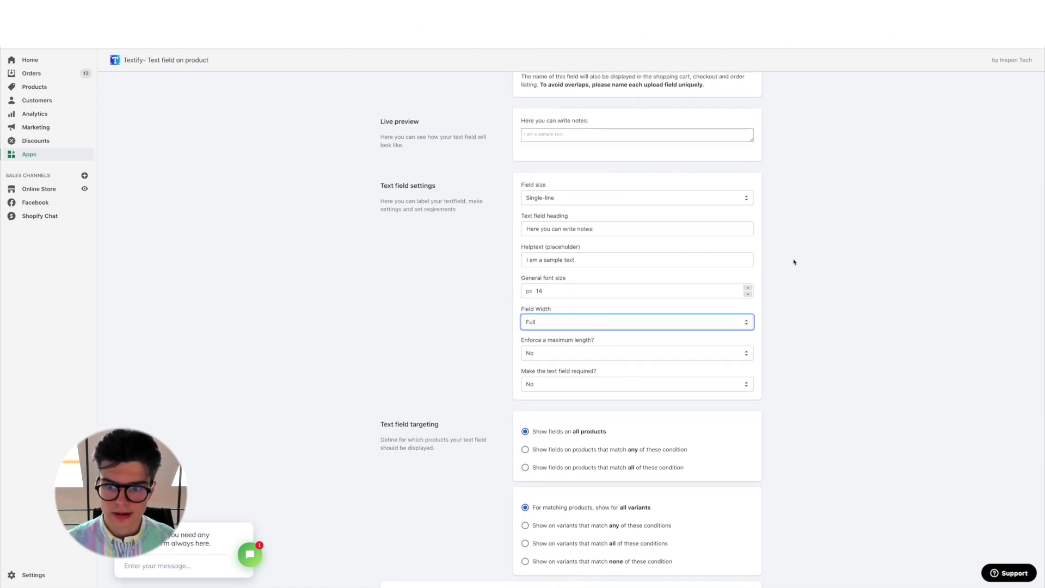
scroll(793, 262, down, 1)
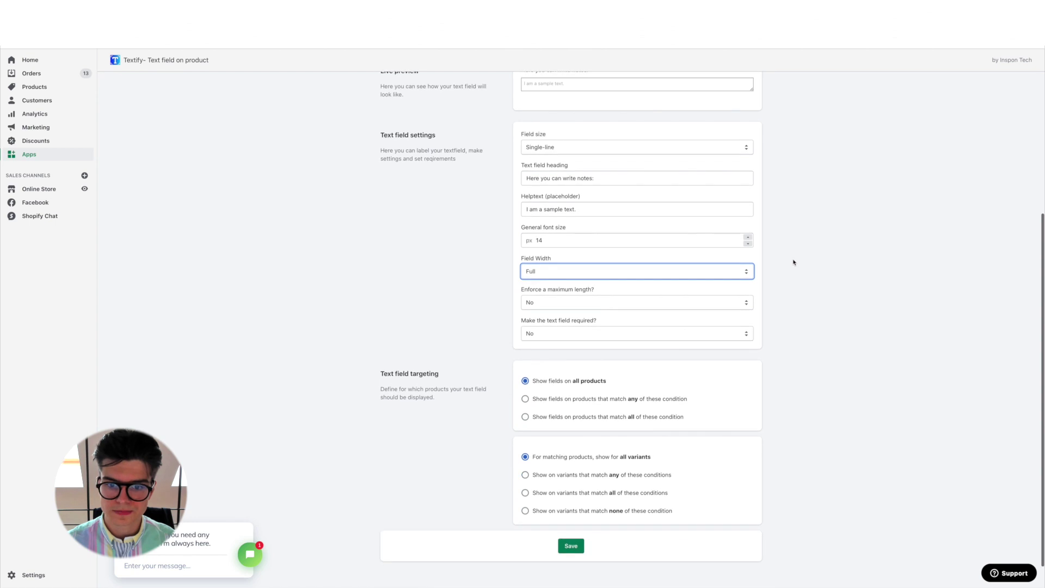
click(663, 302)
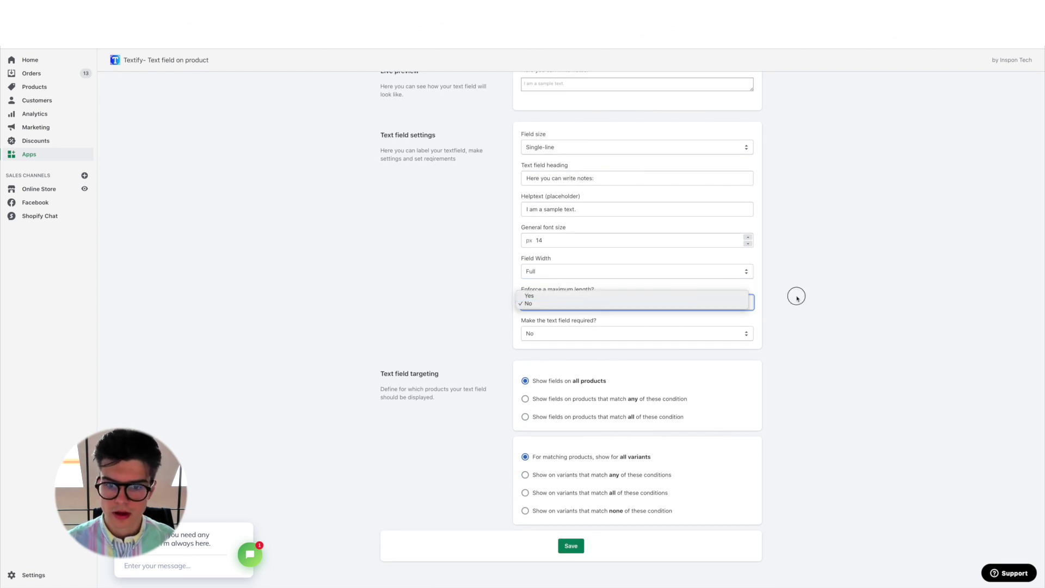
click(738, 305)
scroll(661, 299, down, 1)
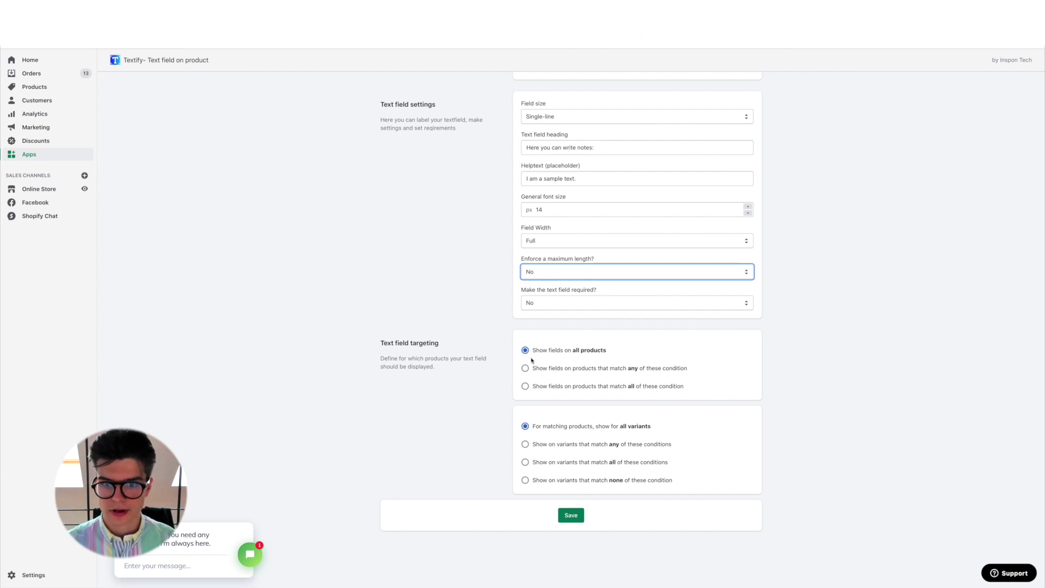
scroll(542, 371, up, 1)
scroll(572, 457, down, 1)
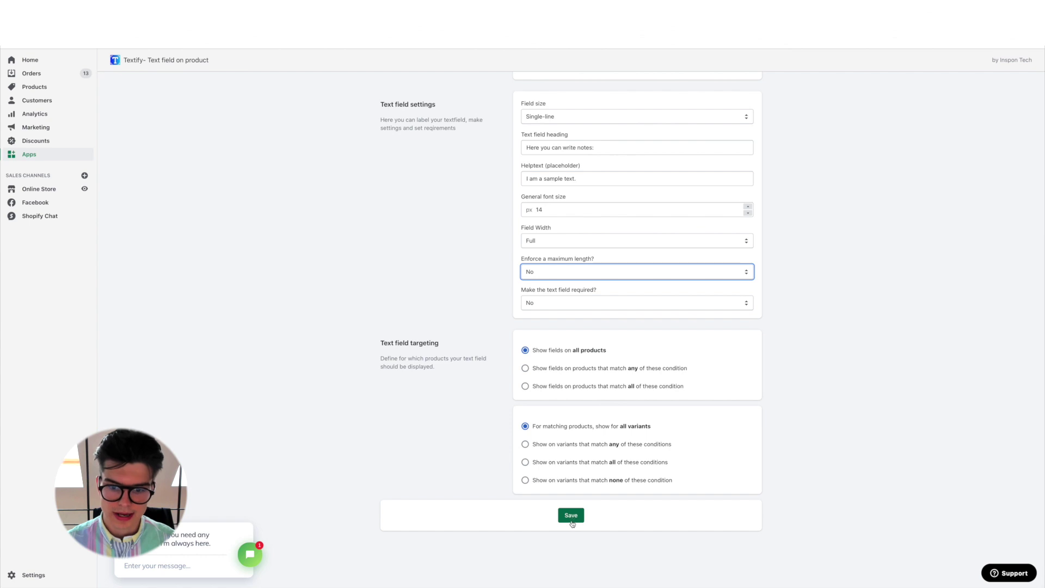
click(572, 514)
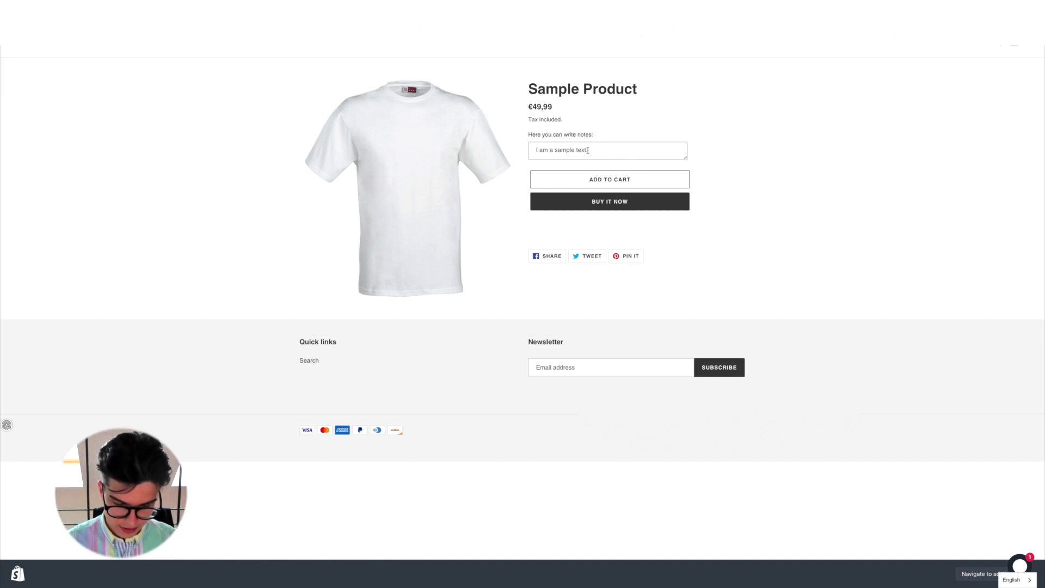
Enter 'I want to get size S!' in the Sample Product's notes field.
click(588, 151)
text(I want to get size S)
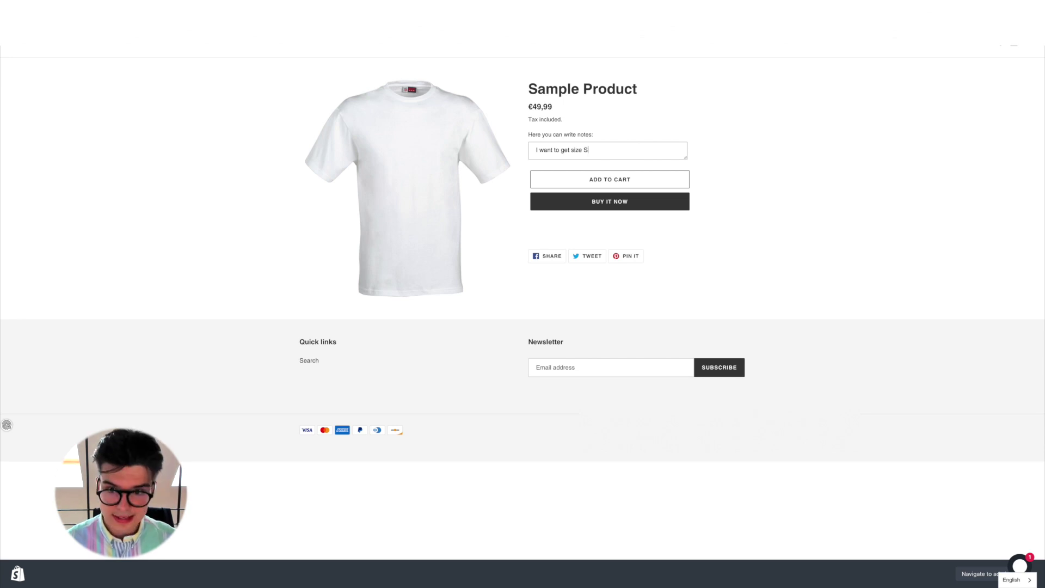
text(!)
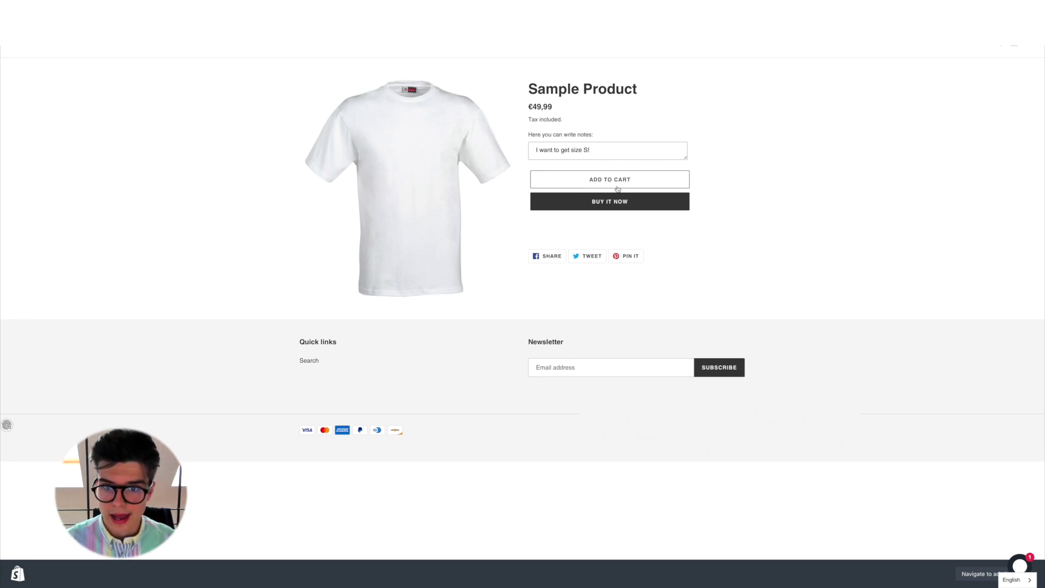
Add Sample Product to the cart and confirm the size S note on the cart page.
click(613, 181)
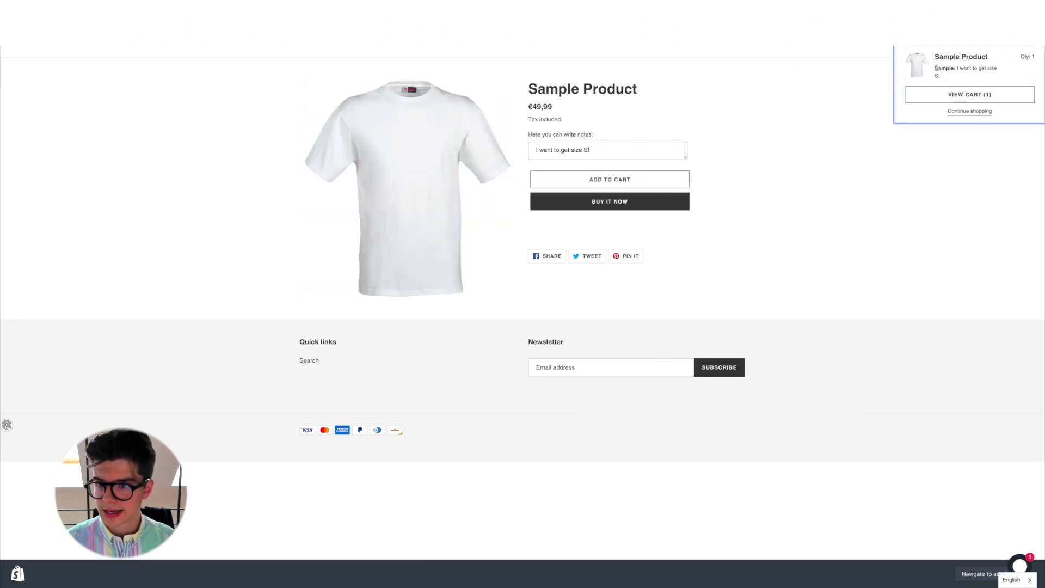
drag(936, 68, 941, 76)
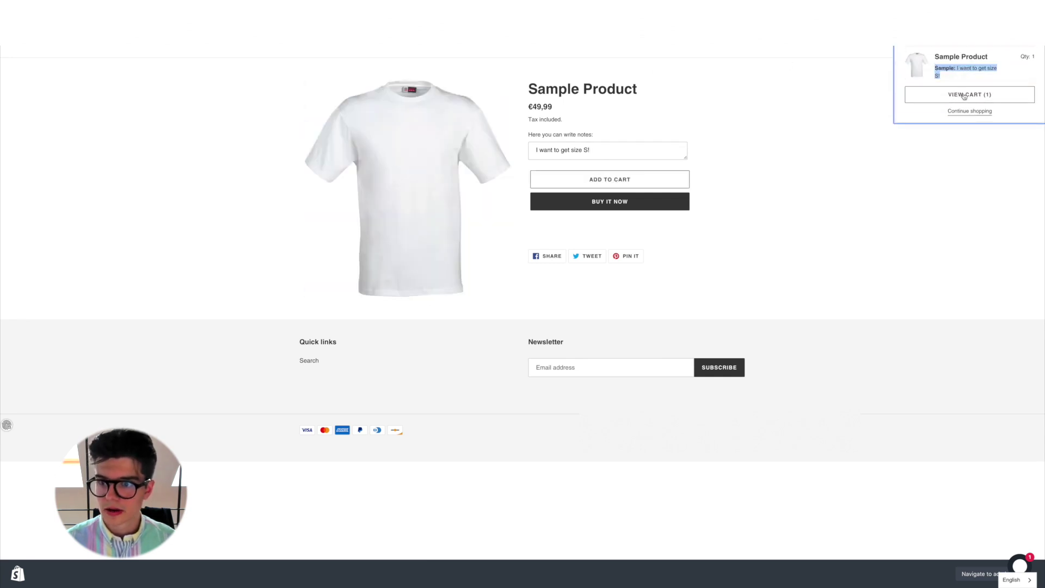
click(965, 95)
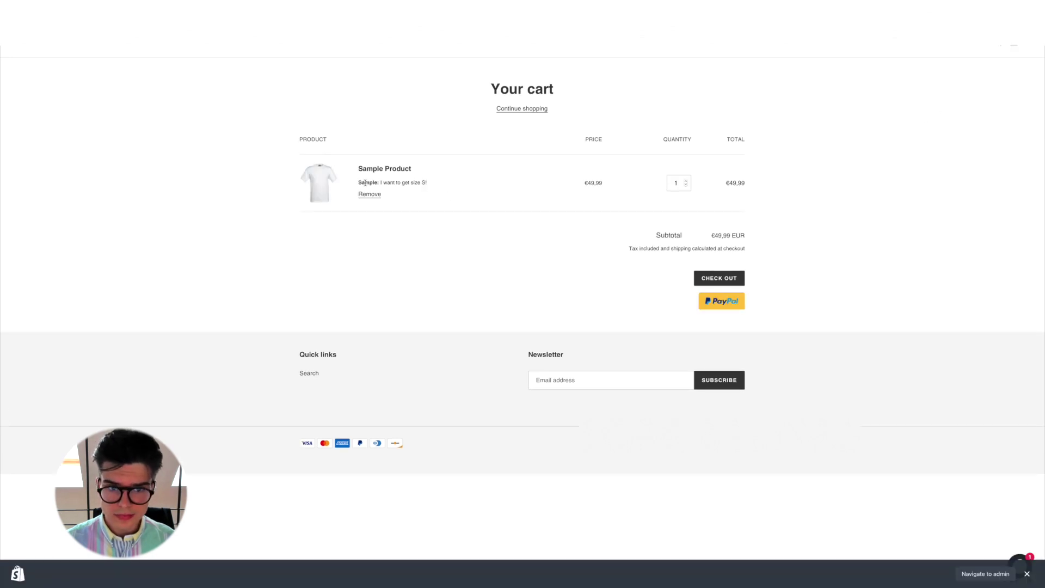
triple_click(381, 182)
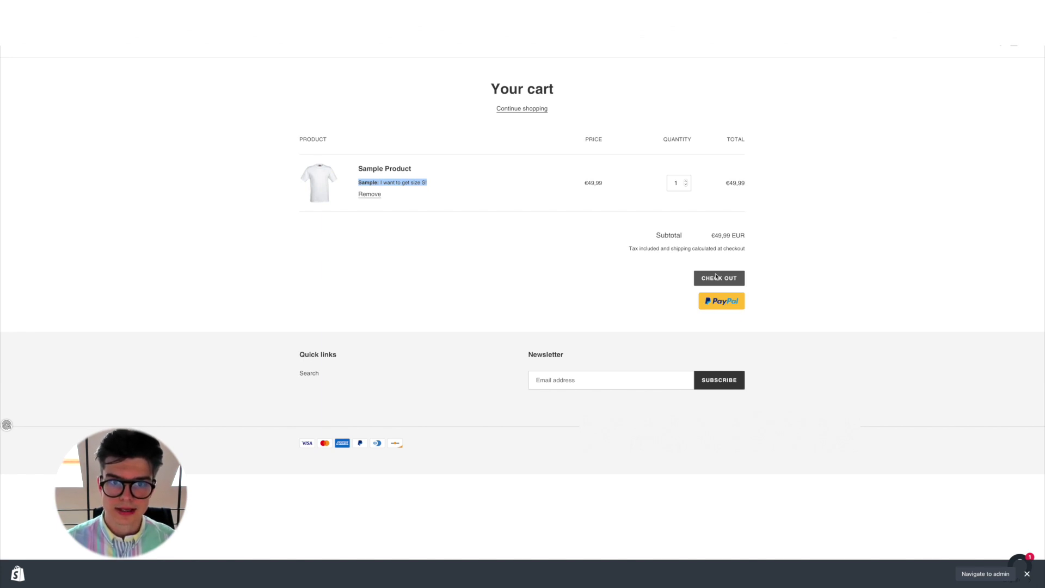
click(716, 277)
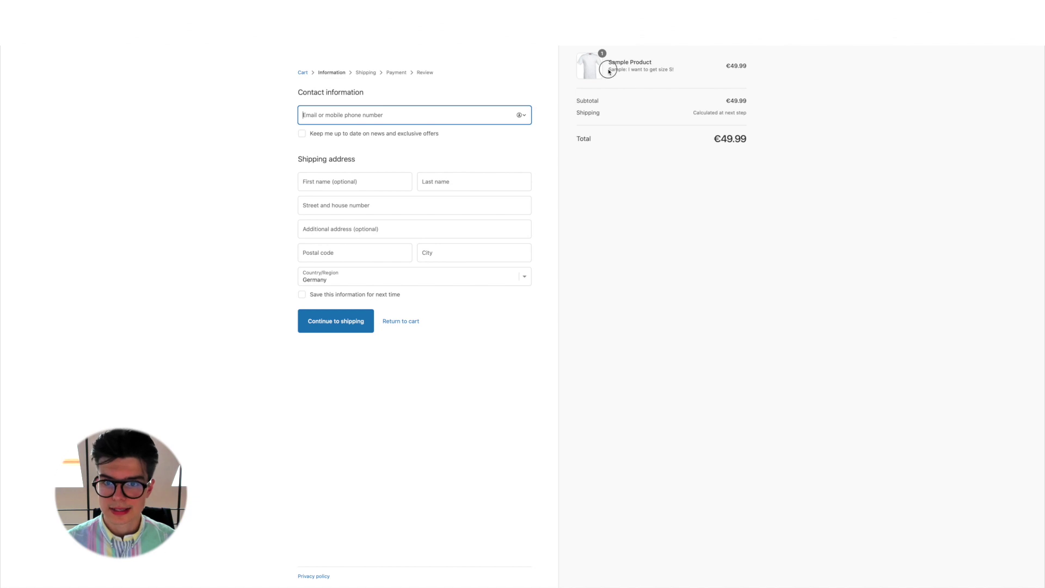
Check the size S note appears in the checkout order summary.
drag(608, 69, 676, 70)
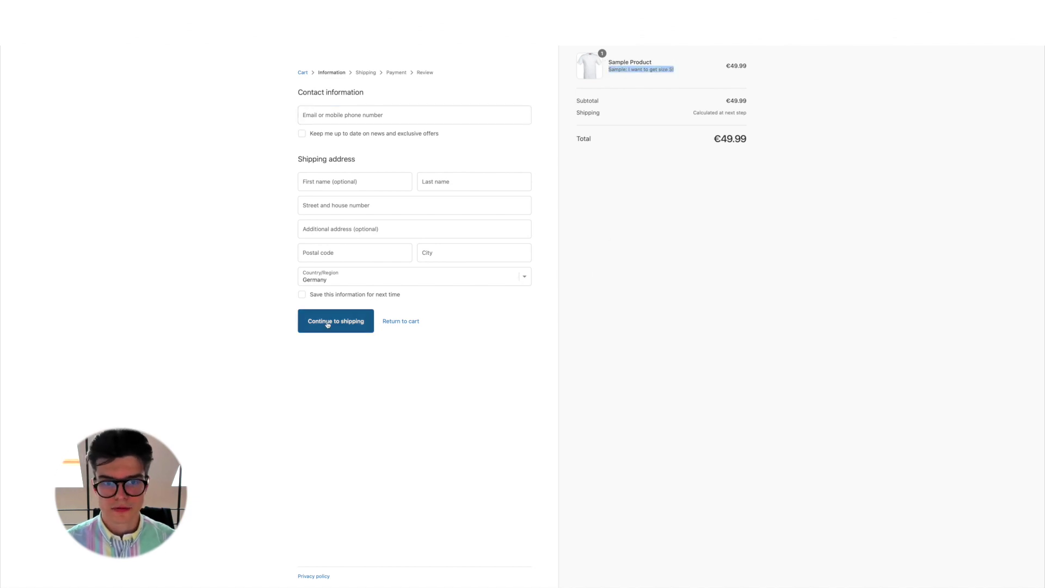